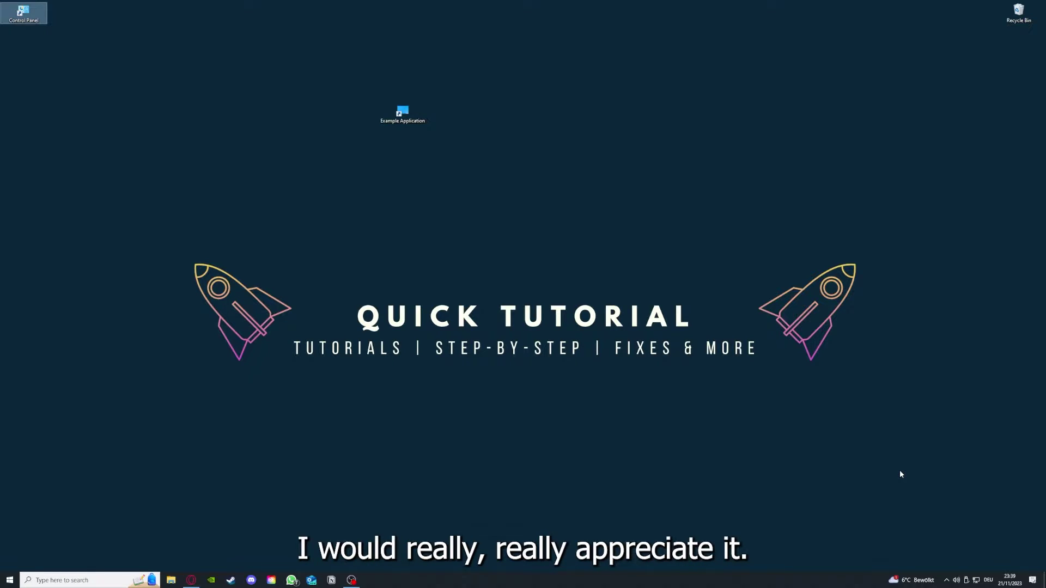
Step: Launch the Example Application shortcut, then close the Desktop folder window it opened
{"action": "left_click", "coordinate": [741, 389]}
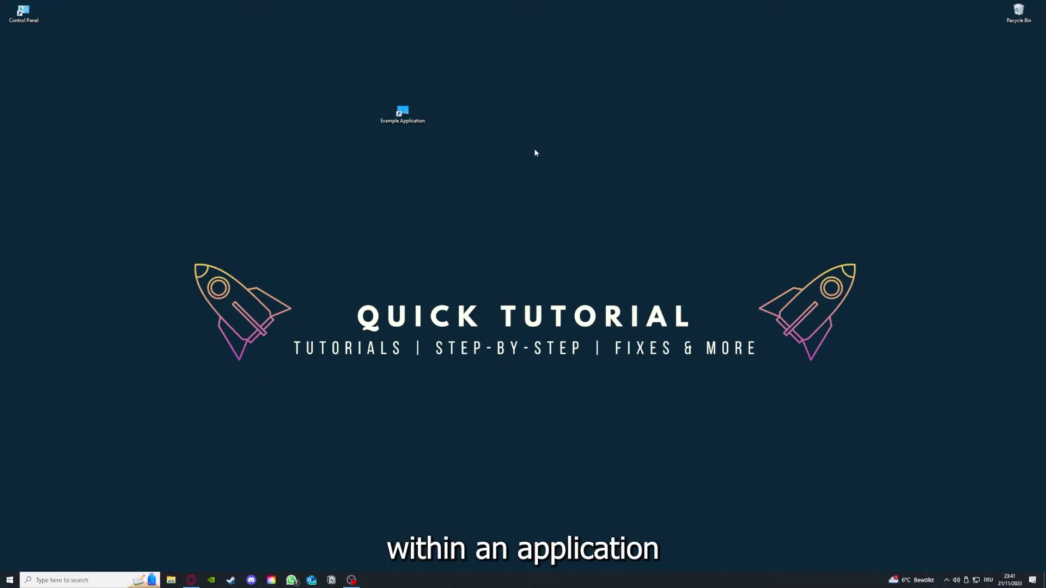
{"action": "mouse_move", "coordinate": [138, 203]}
{"action": "left_mouse_down"}
{"action": "mouse_move", "coordinate": [182, 246]}
{"action": "mouse_move", "coordinate": [883, 434]}
{"action": "left_mouse_up"}
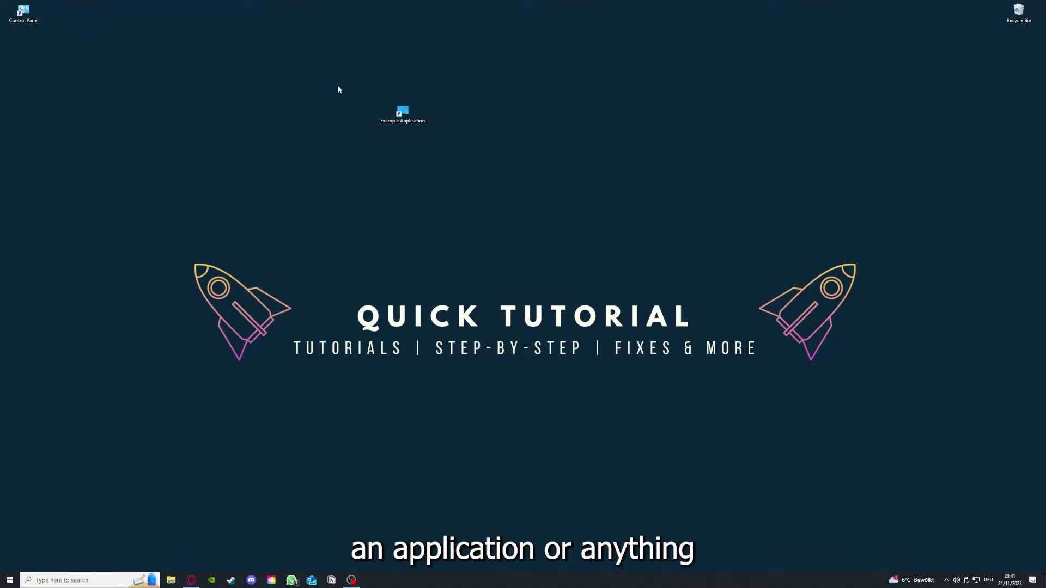
{"action": "mouse_move", "coordinate": [137, 204]}
{"action": "left_mouse_down"}
{"action": "mouse_move", "coordinate": [639, 379]}
{"action": "mouse_move", "coordinate": [864, 424]}
{"action": "mouse_move", "coordinate": [883, 441]}
{"action": "left_mouse_up"}
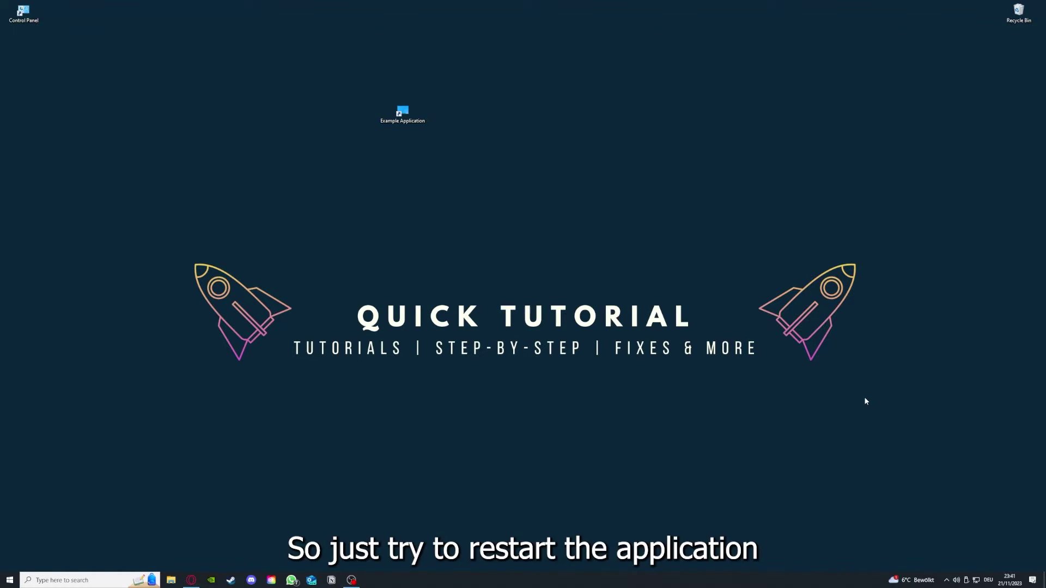
{"action": "double_click", "coordinate": [404, 116]}
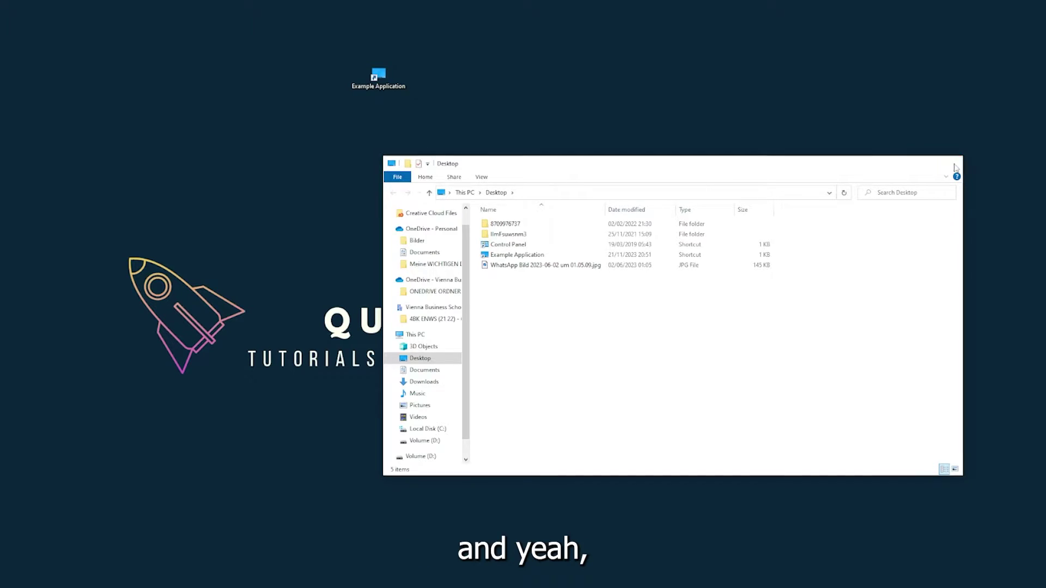
{"action": "left_click", "coordinate": [951, 164]}
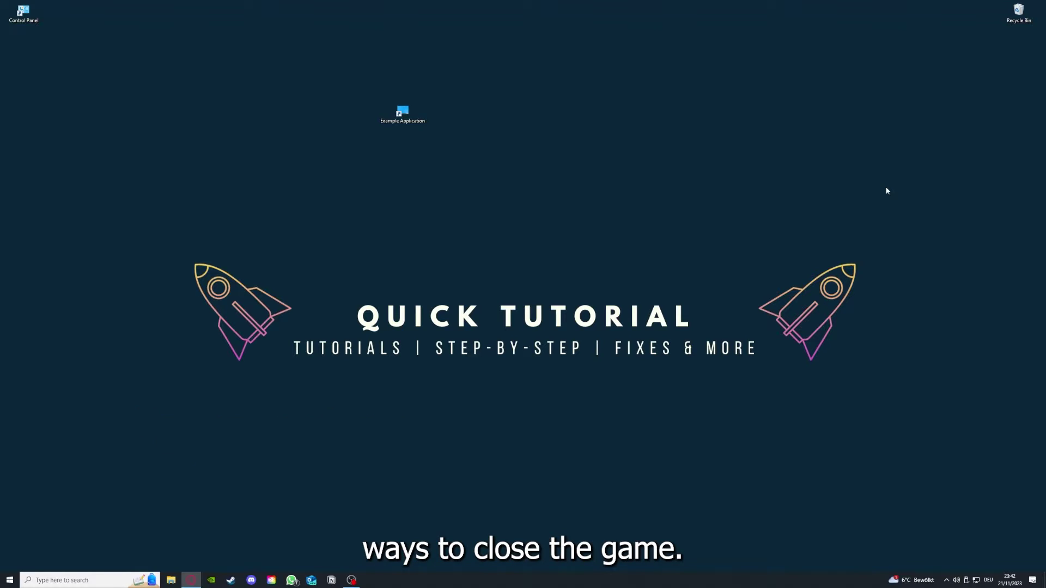
Step: Open Task Manager from the taskbar and end the Task Manager task
{"action": "right_click", "coordinate": [393, 580]}
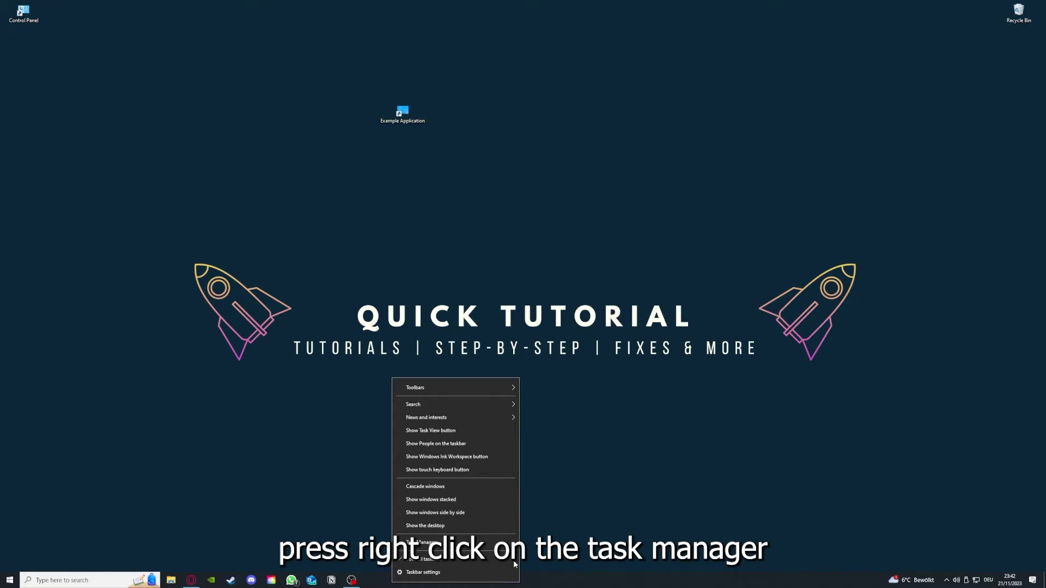
{"action": "left_click", "coordinate": [467, 543]}
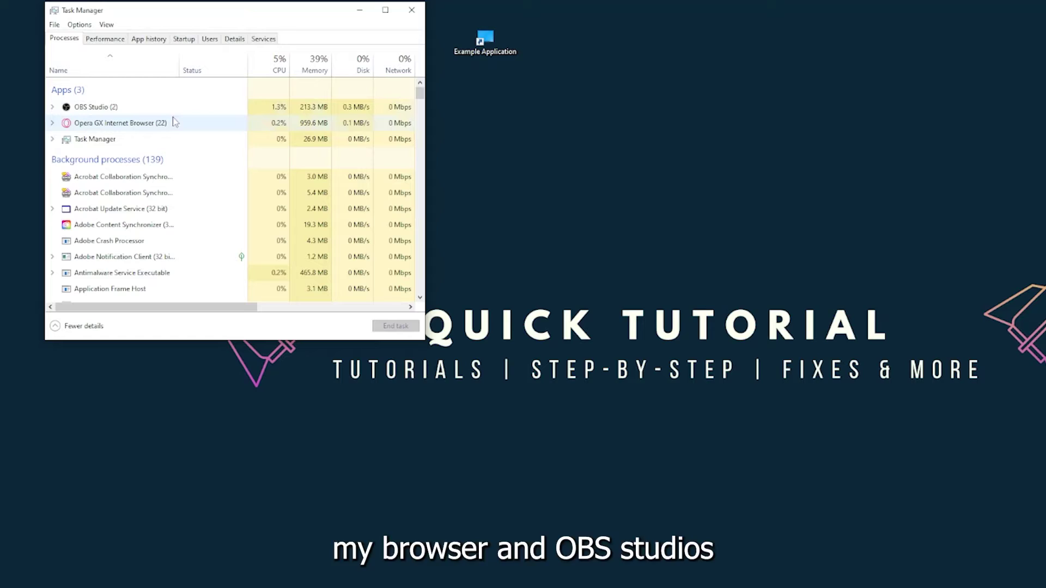
{"action": "left_click", "coordinate": [196, 144]}
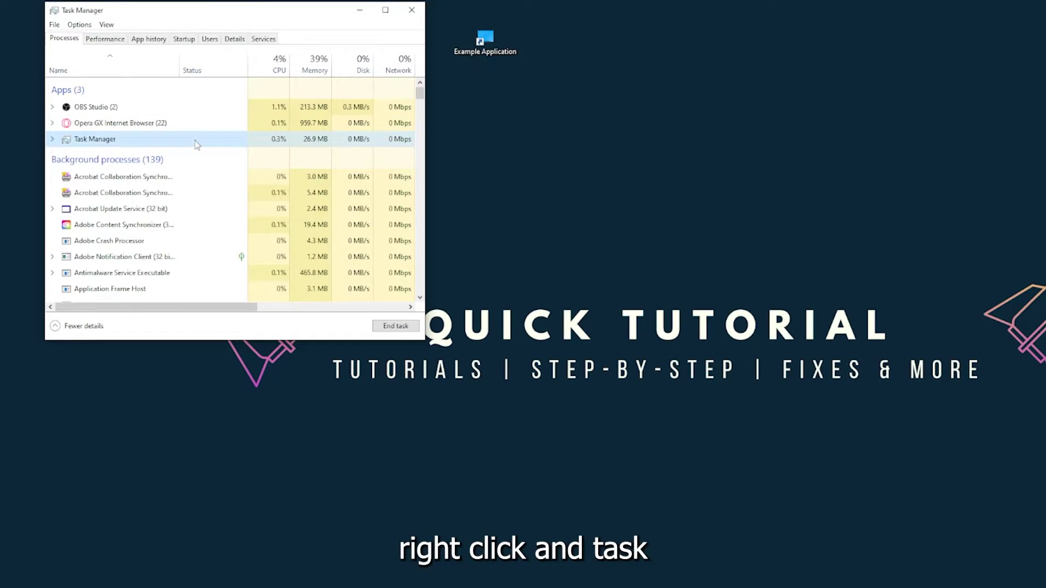
{"action": "left_click", "coordinate": [389, 328]}
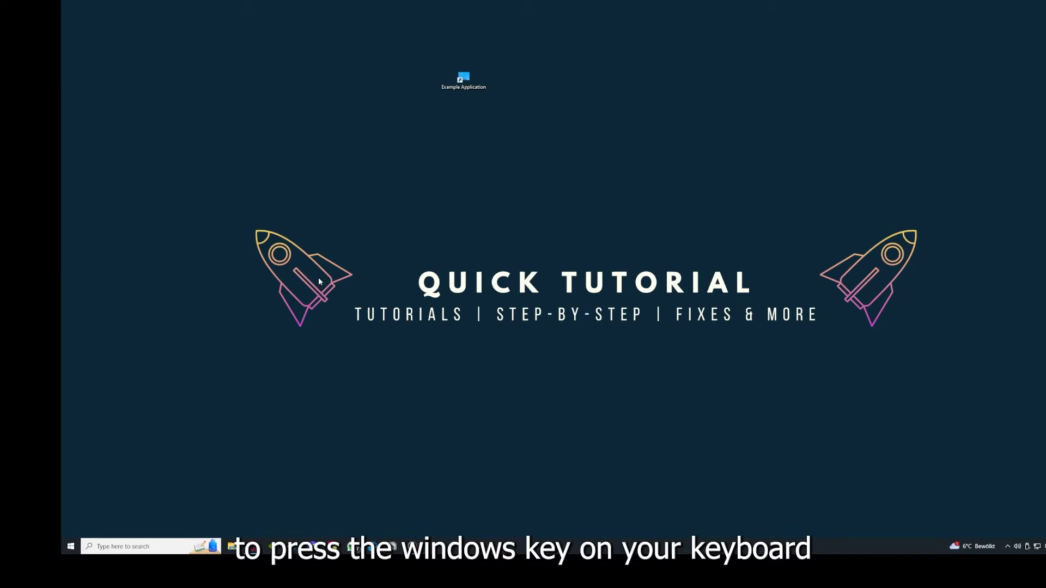
Step: Show the Start menu's sleep, shut down and restart options, then dismiss them
{"action": "key", "text": "super"}
{"action": "key", "text": "super"}
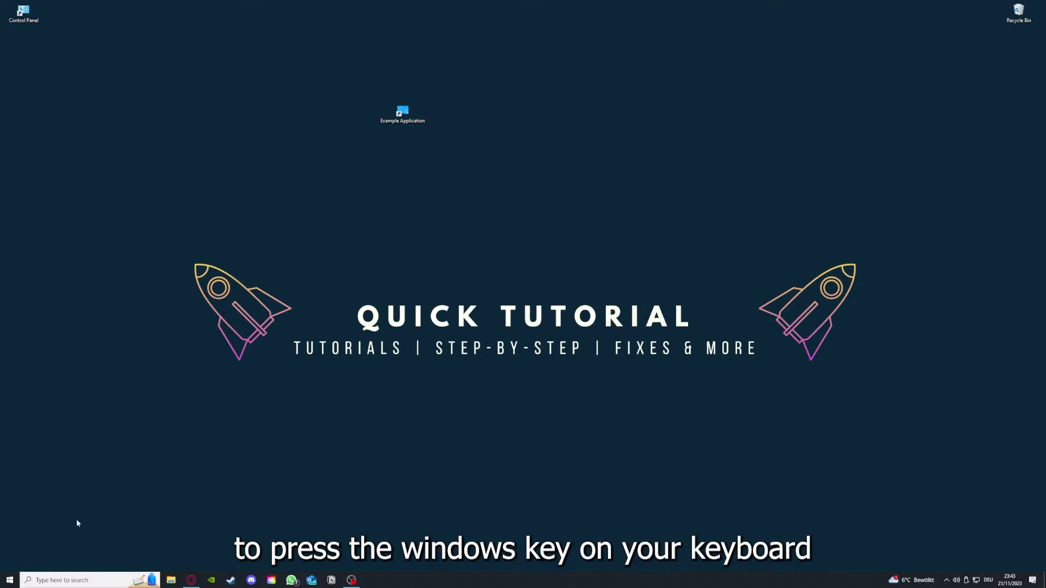
{"action": "left_click", "coordinate": [12, 572]}
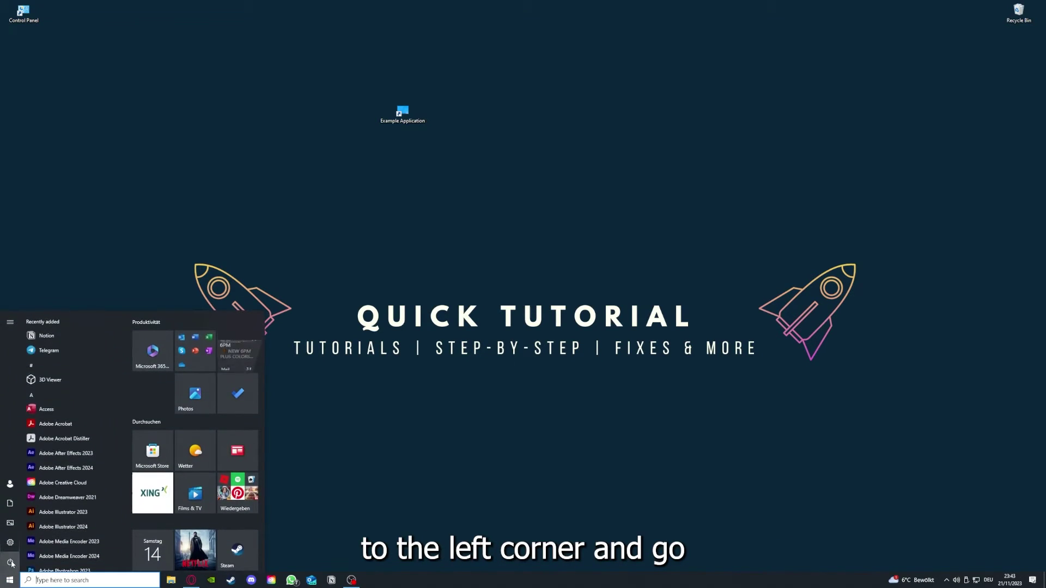
{"action": "mouse_move", "coordinate": [12, 565]}
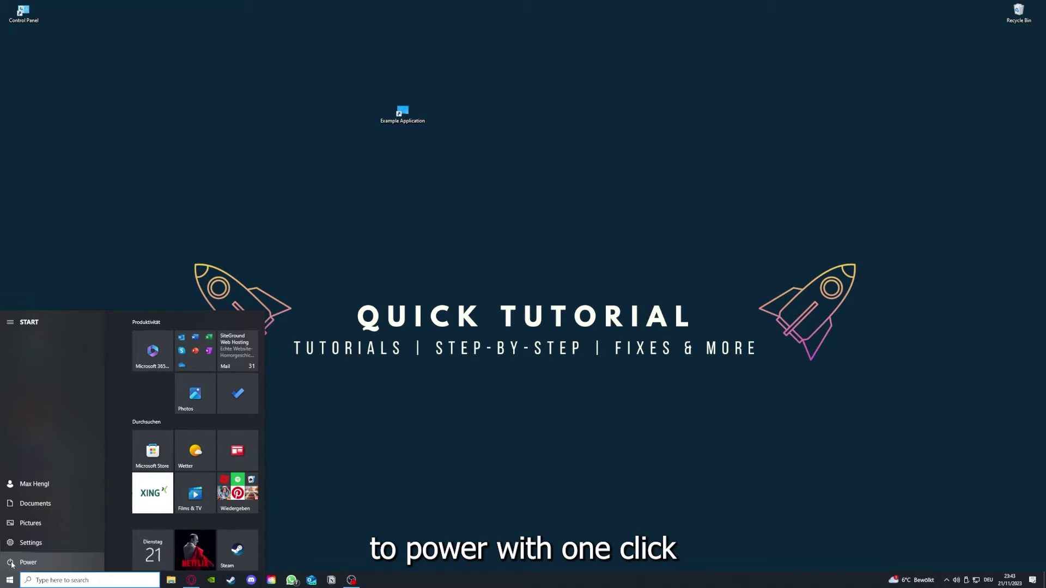
{"action": "left_click", "coordinate": [12, 564]}
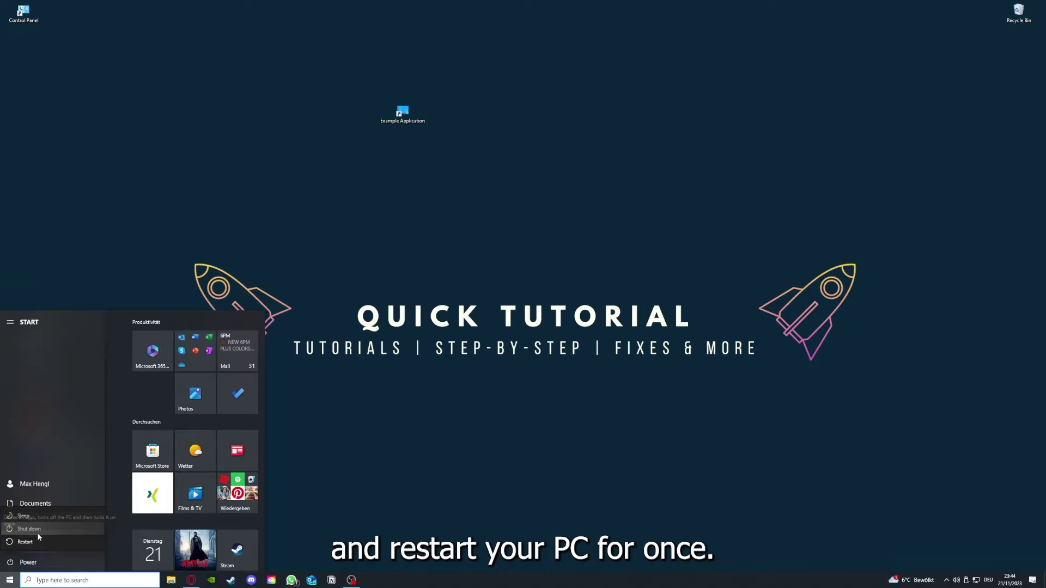
{"action": "left_click", "coordinate": [413, 417]}
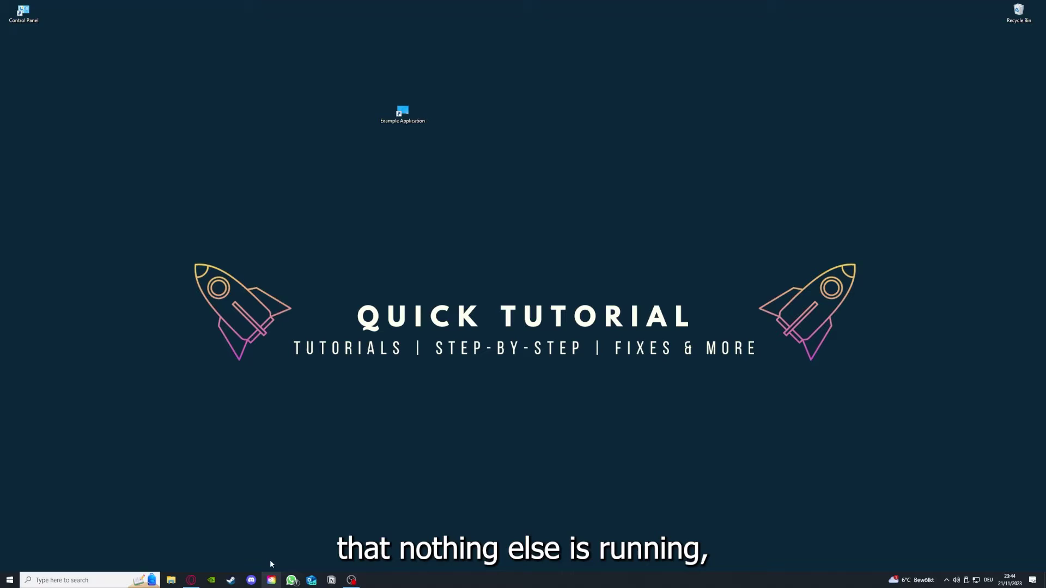
Step: Reopen Task Manager on its Startup tab and maximize it to full screen
{"action": "right_click", "coordinate": [410, 580]}
{"action": "left_click", "coordinate": [435, 535]}
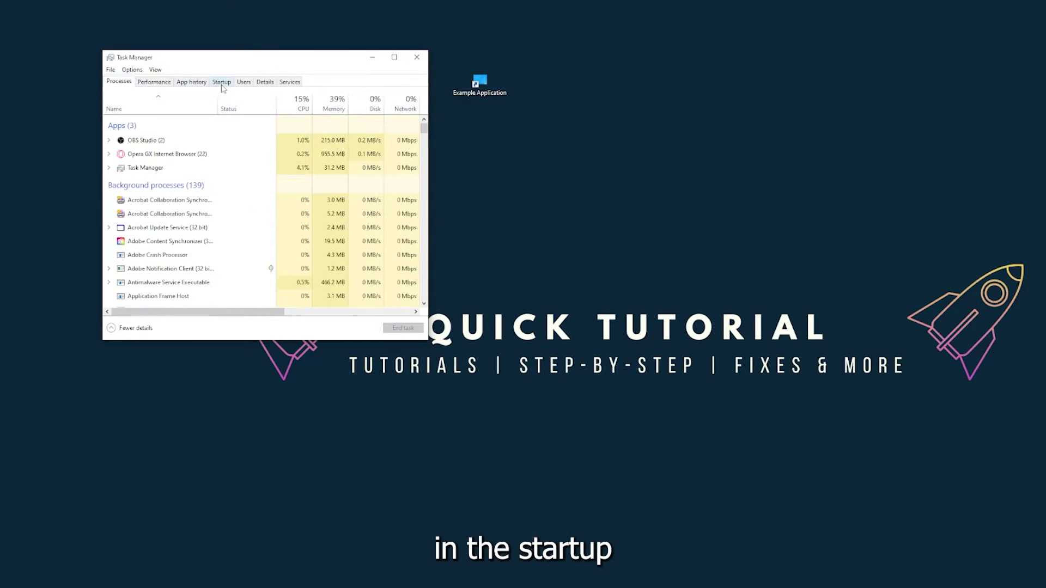
{"action": "left_click", "coordinate": [222, 83]}
{"action": "scroll", "coordinate": [229, 218], "scroll_direction": "down", "scroll_amount": 3}
{"action": "scroll", "coordinate": [218, 288], "scroll_direction": "up", "scroll_amount": 3}
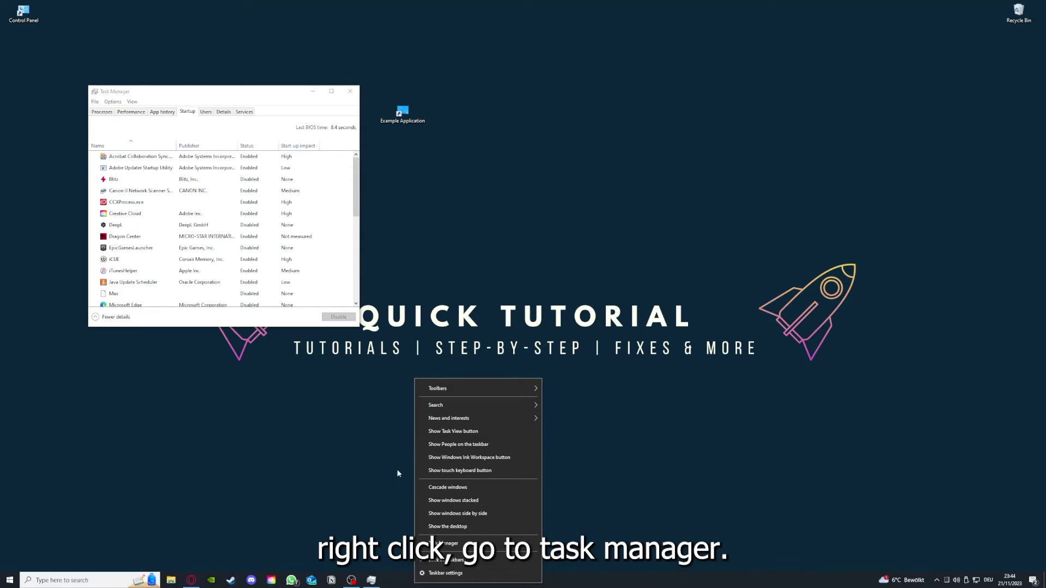
{"action": "left_click", "coordinate": [443, 543]}
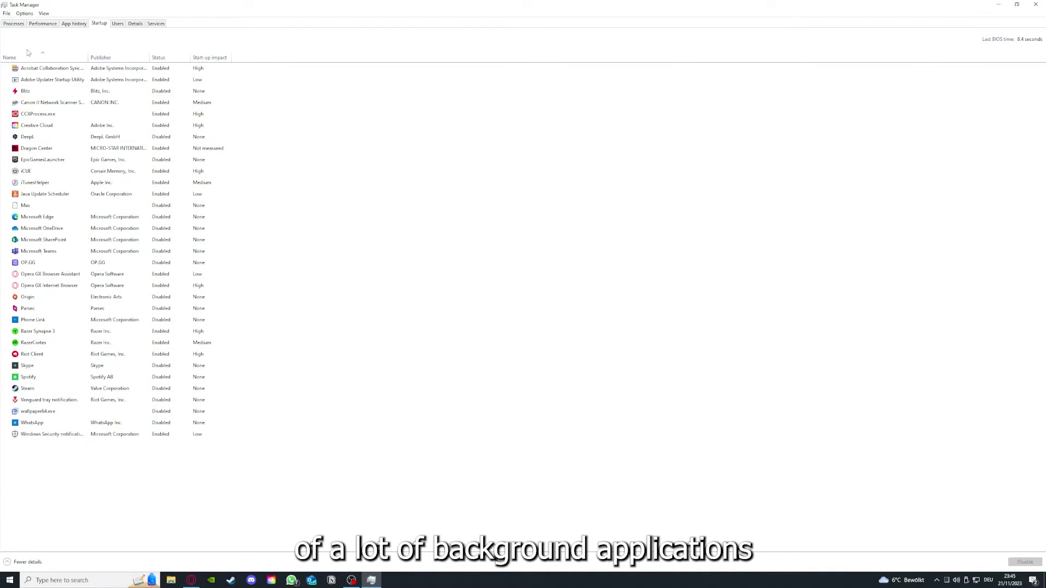
Step: Work through the Acrobat, Microsoft OneDrive, Phone Link and iTunesHelper startup entries for disabling
{"action": "right_click", "coordinate": [170, 70]}
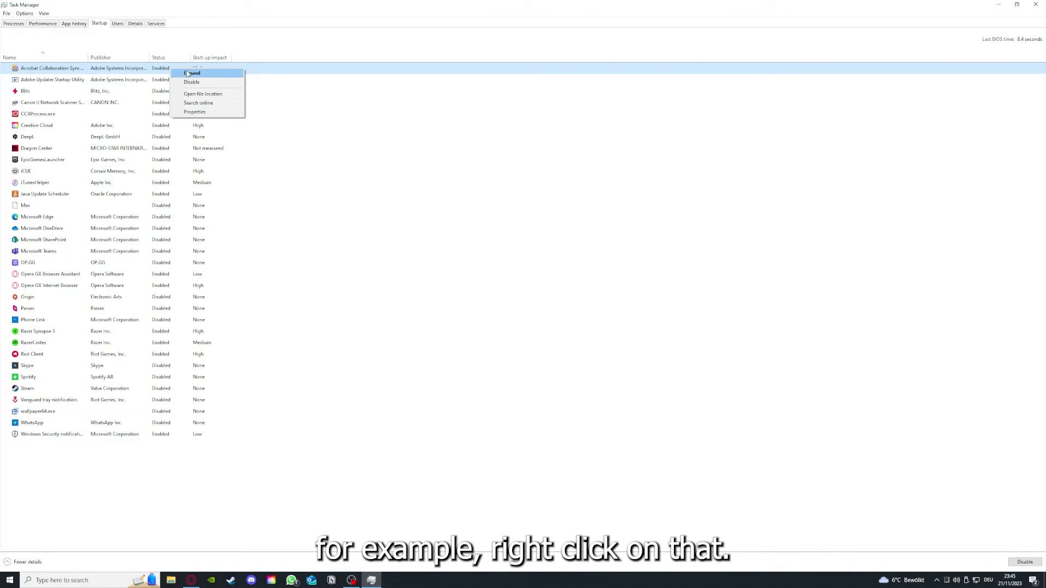
{"action": "left_click", "coordinate": [365, 110]}
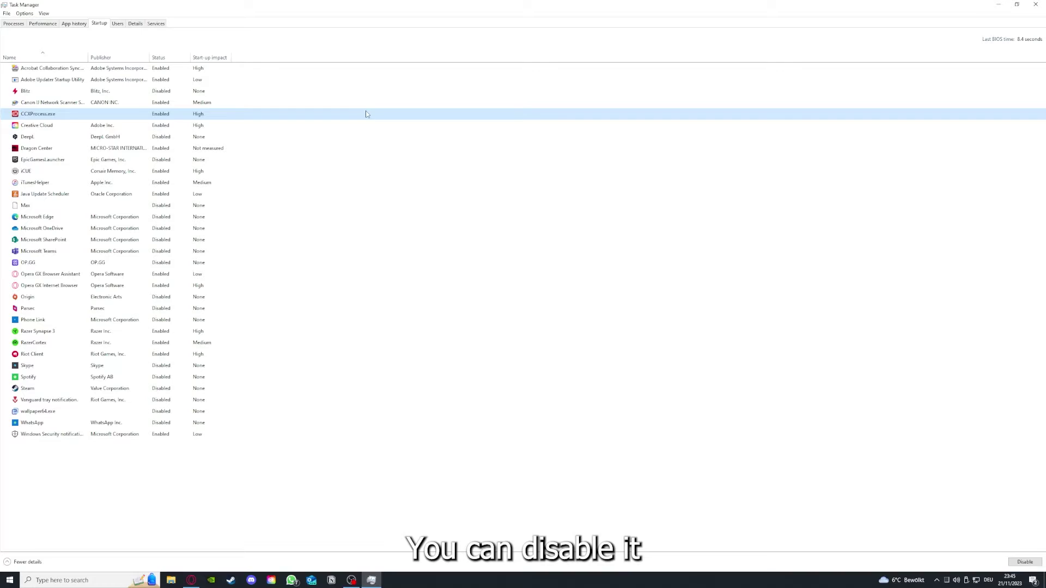
{"action": "left_click", "coordinate": [546, 230]}
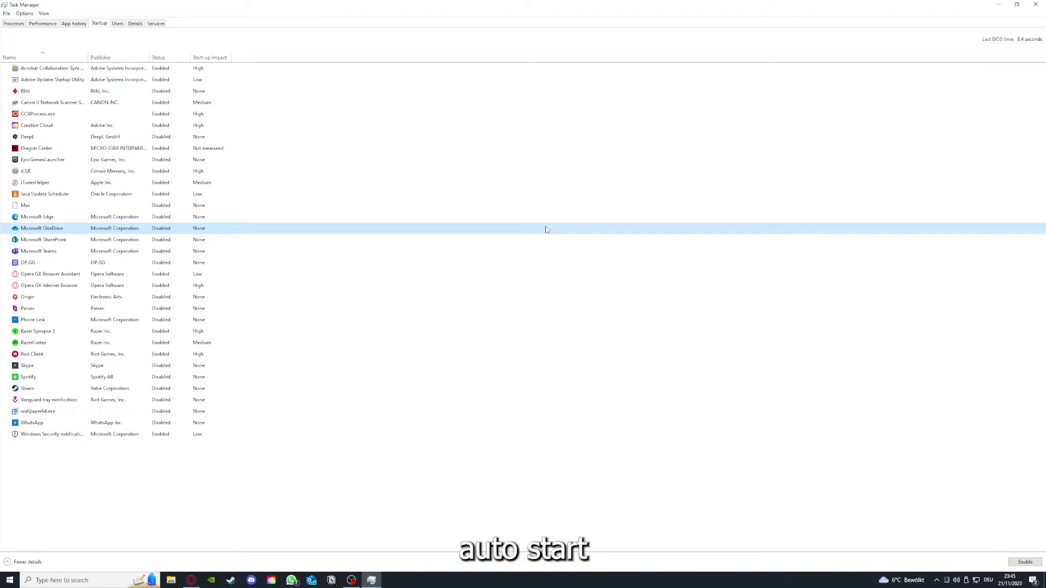
{"action": "left_click", "coordinate": [65, 70]}
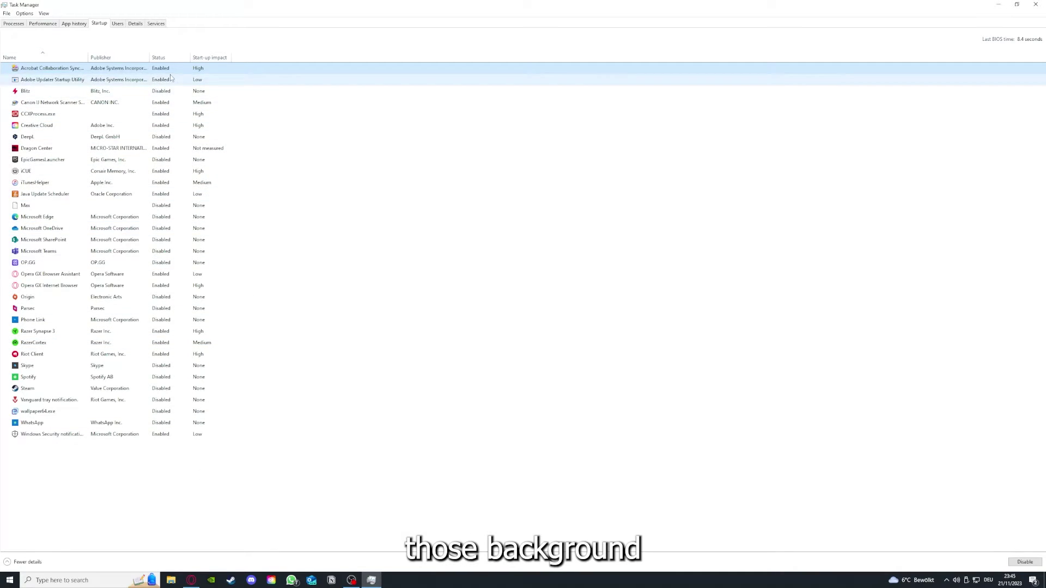
{"action": "left_click", "coordinate": [293, 326]}
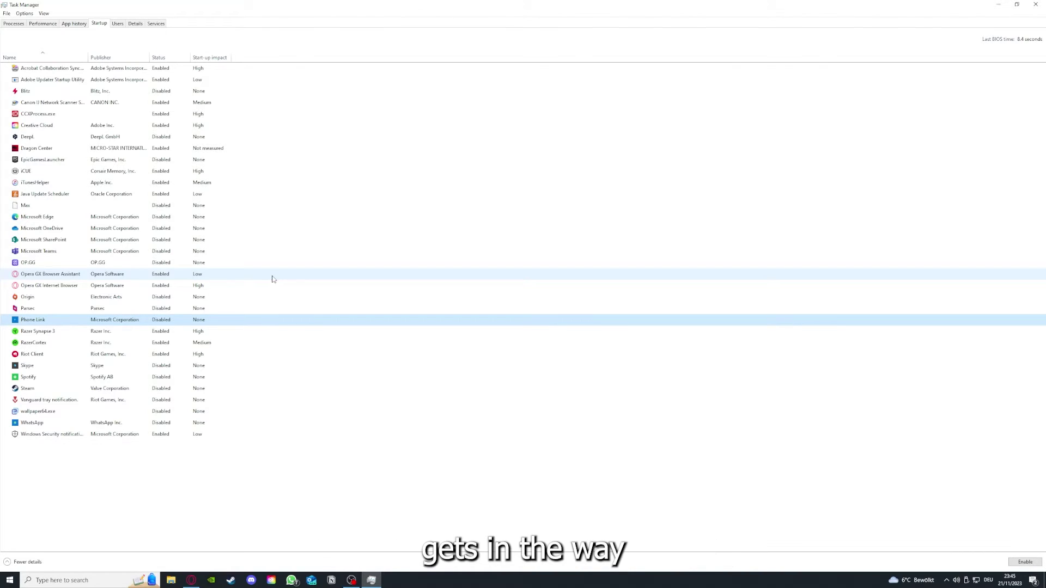
{"action": "left_click", "coordinate": [229, 186]}
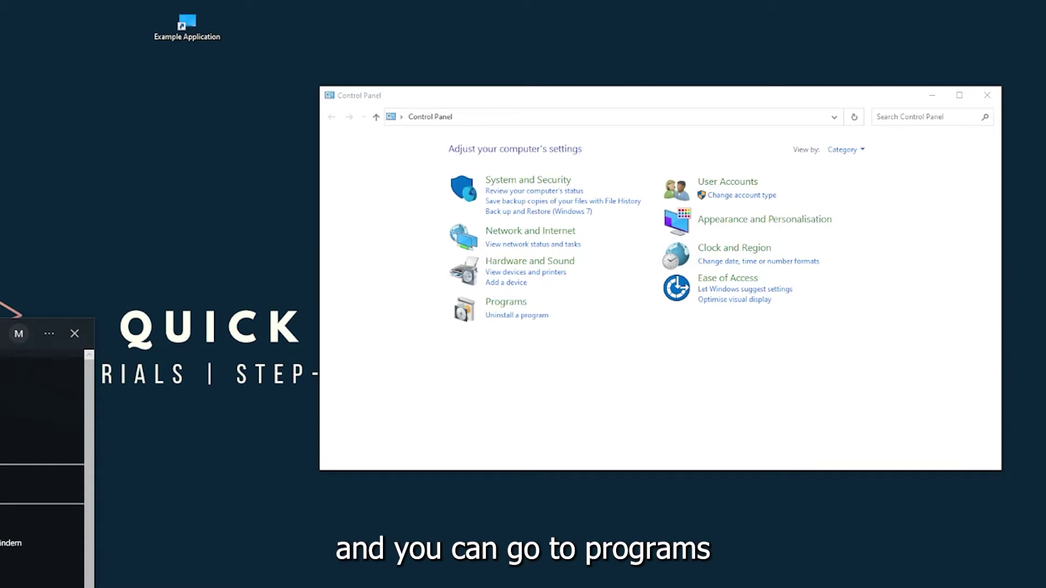
Step: Go to Programs > Programs and Features and scroll the 175-program list to Overwolf
{"action": "key", "text": "Escape"}
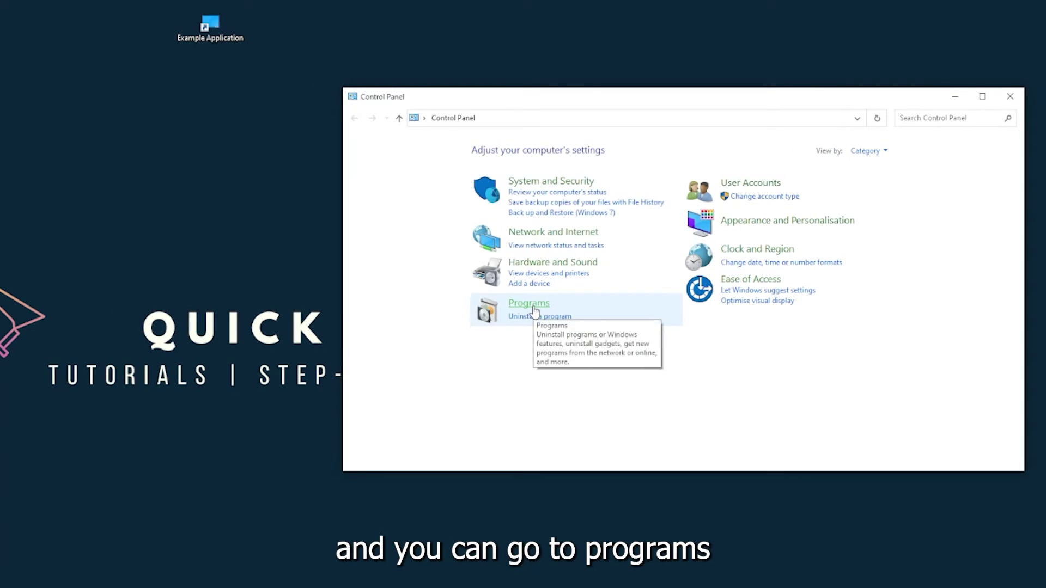
{"action": "left_click", "coordinate": [531, 304]}
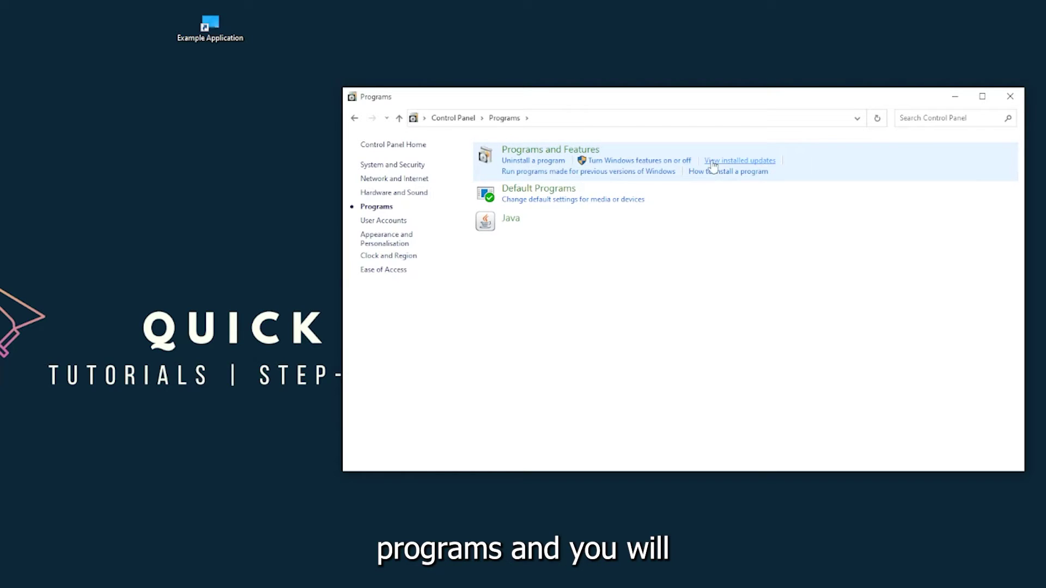
{"action": "left_click", "coordinate": [564, 157]}
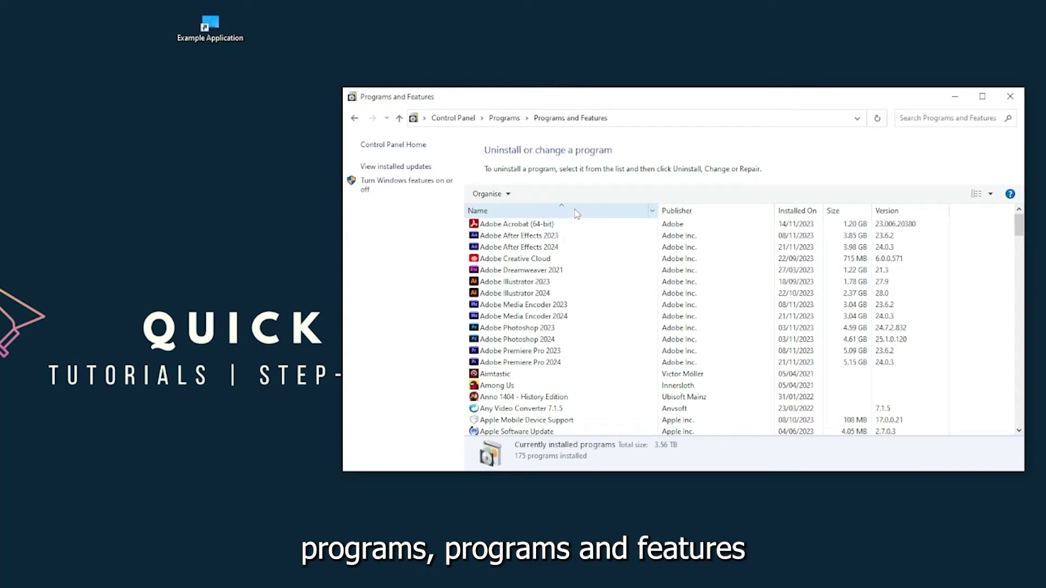
{"action": "scroll", "coordinate": [552, 306], "scroll_direction": "down", "scroll_amount": 20}
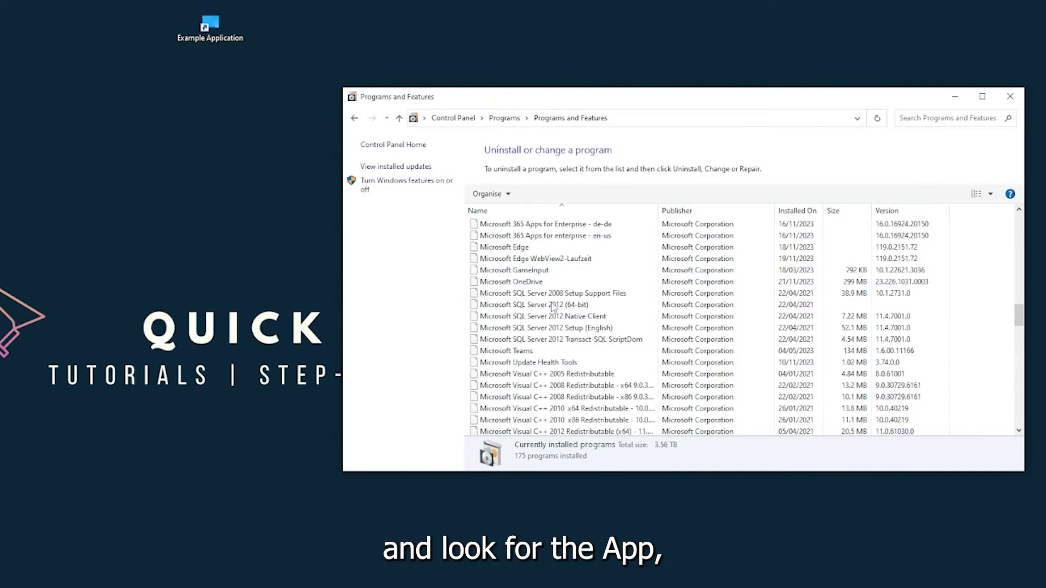
{"action": "scroll", "coordinate": [553, 306], "scroll_direction": "down", "scroll_amount": 20}
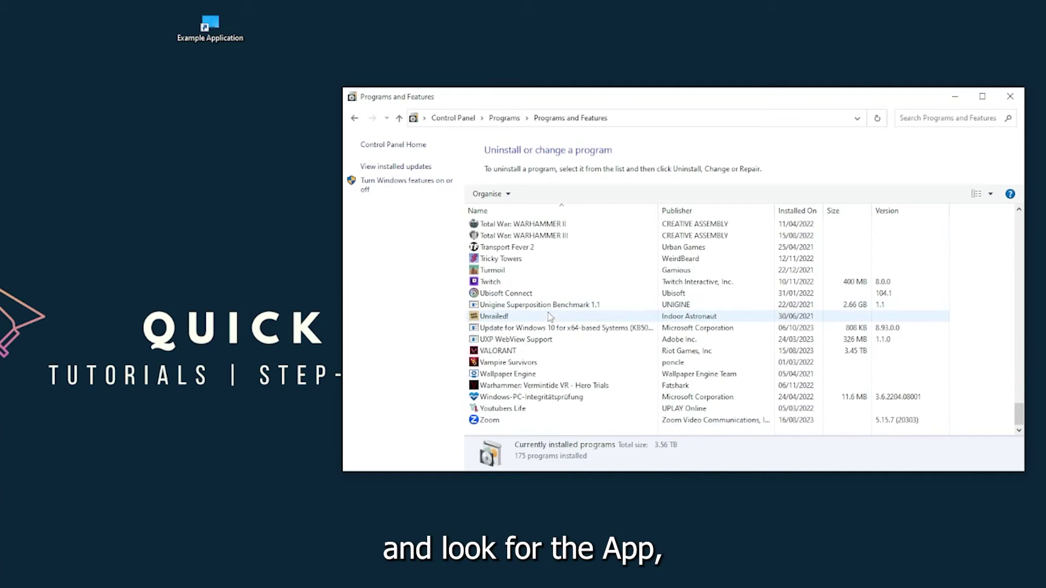
{"action": "scroll", "coordinate": [526, 361], "scroll_direction": "up", "scroll_amount": 15}
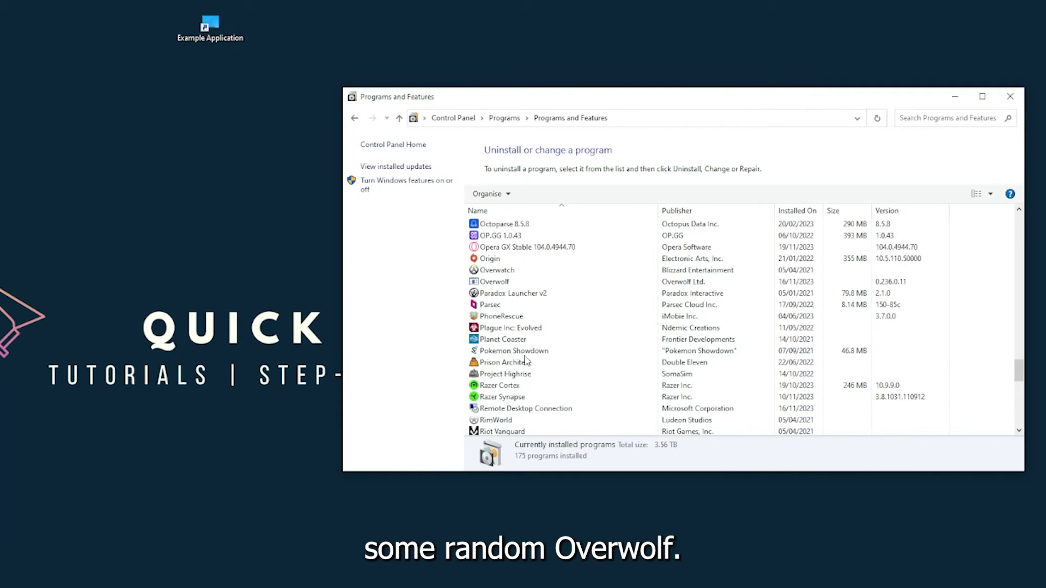
{"action": "scroll", "coordinate": [504, 355], "scroll_direction": "up", "scroll_amount": 2}
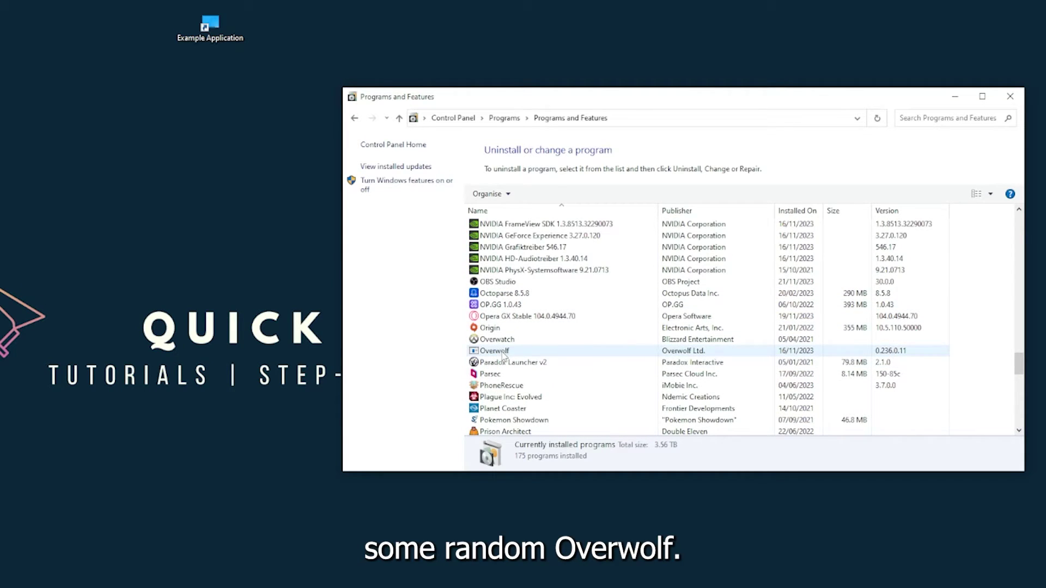
Step: Uninstall Overwolf from the programs list, then close the Programs and Features window
{"action": "left_click", "coordinate": [504, 355]}
{"action": "right_click", "coordinate": [503, 353]}
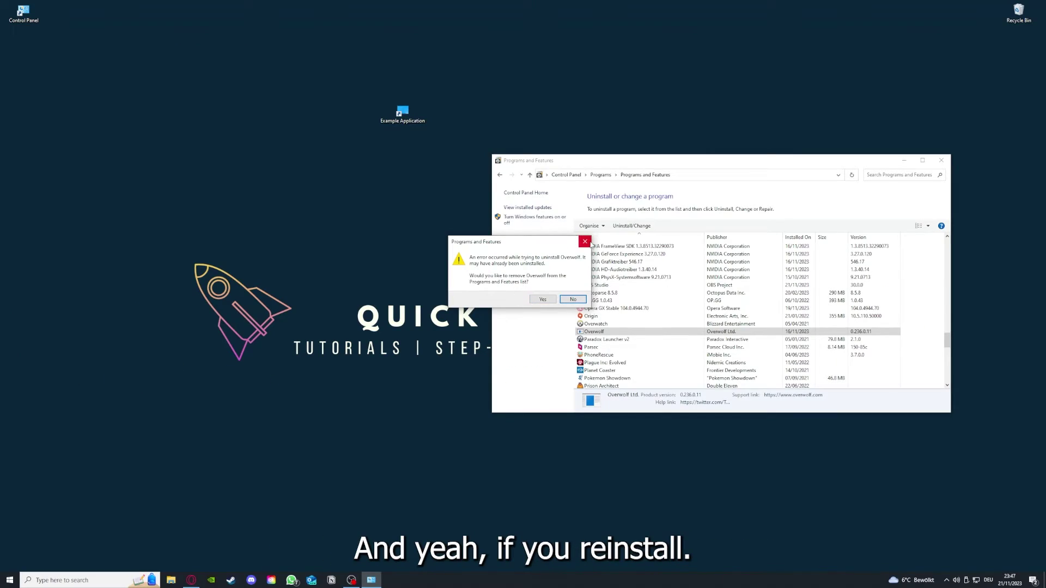
{"action": "left_click", "coordinate": [585, 242]}
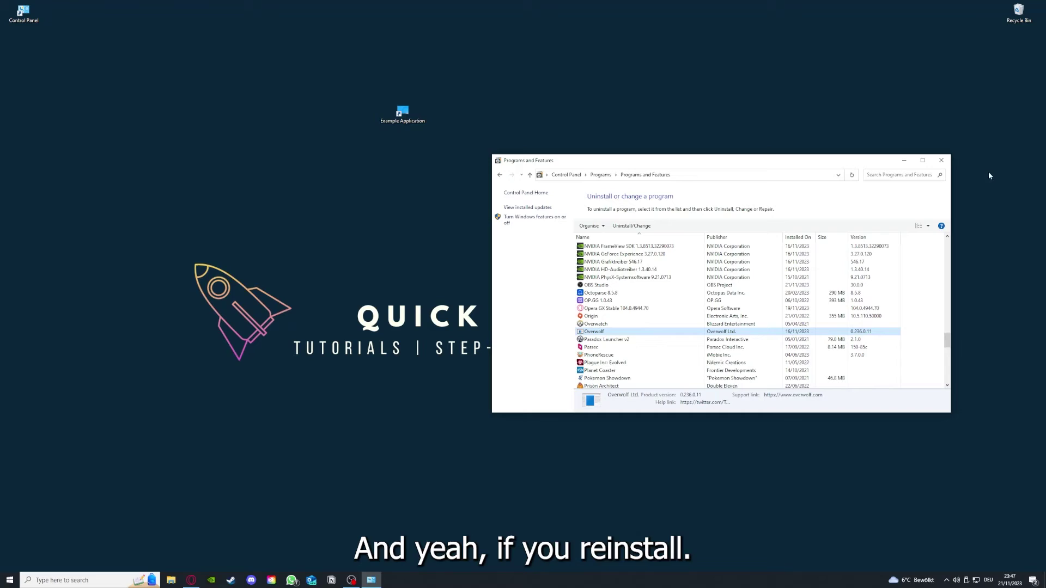
{"action": "left_click", "coordinate": [941, 160]}
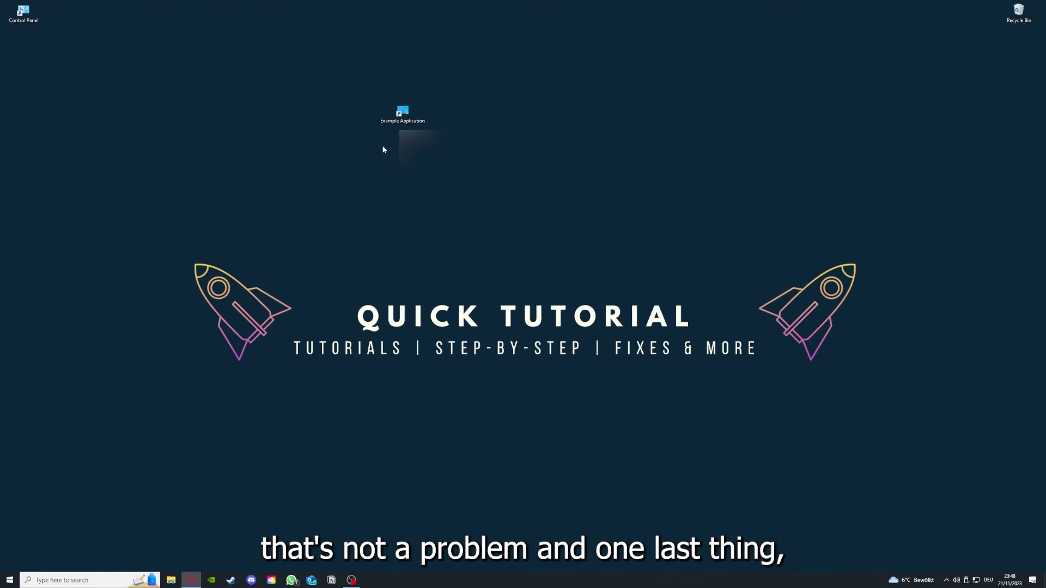
Step: Open Example Application's Properties, view Security, Details and Previous Versions, then return to Shortcut
{"action": "right_click", "coordinate": [396, 108]}
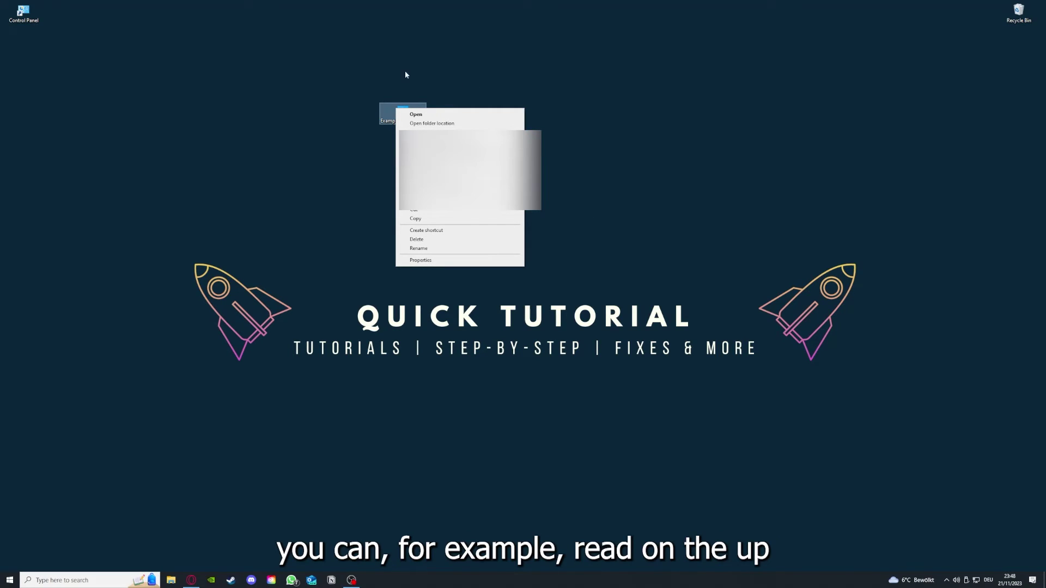
{"action": "left_click", "coordinate": [420, 260]}
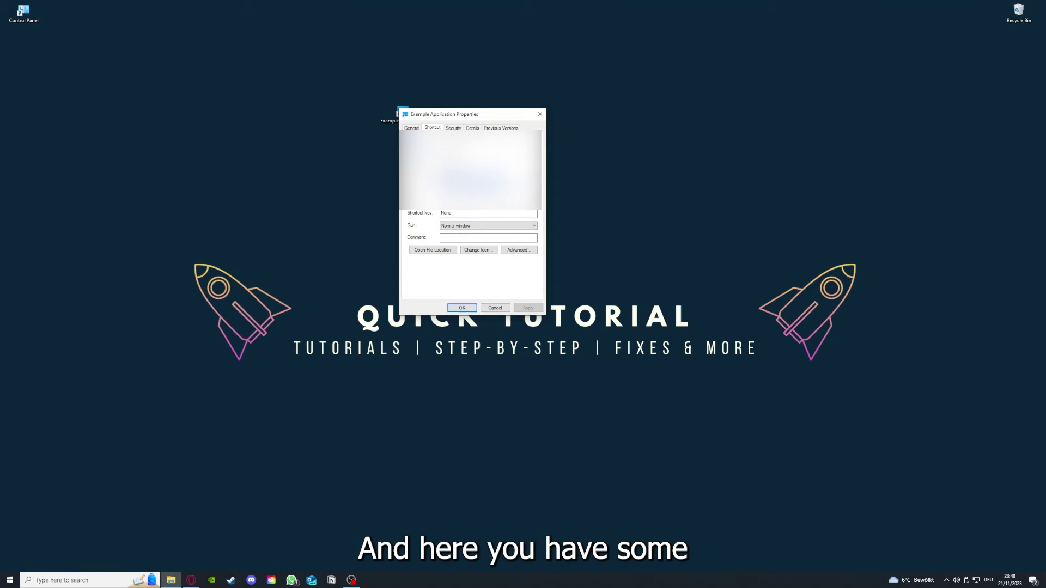
{"action": "left_click", "coordinate": [453, 127]}
{"action": "left_click", "coordinate": [472, 127]}
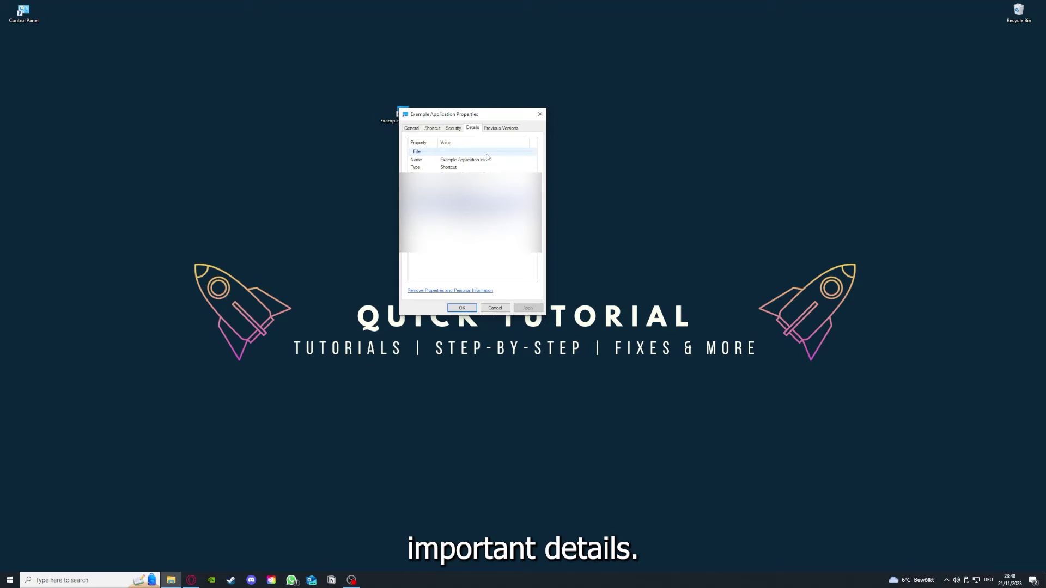
{"action": "left_click_drag", "start_coordinate": [475, 115], "coordinate": [553, 150]}
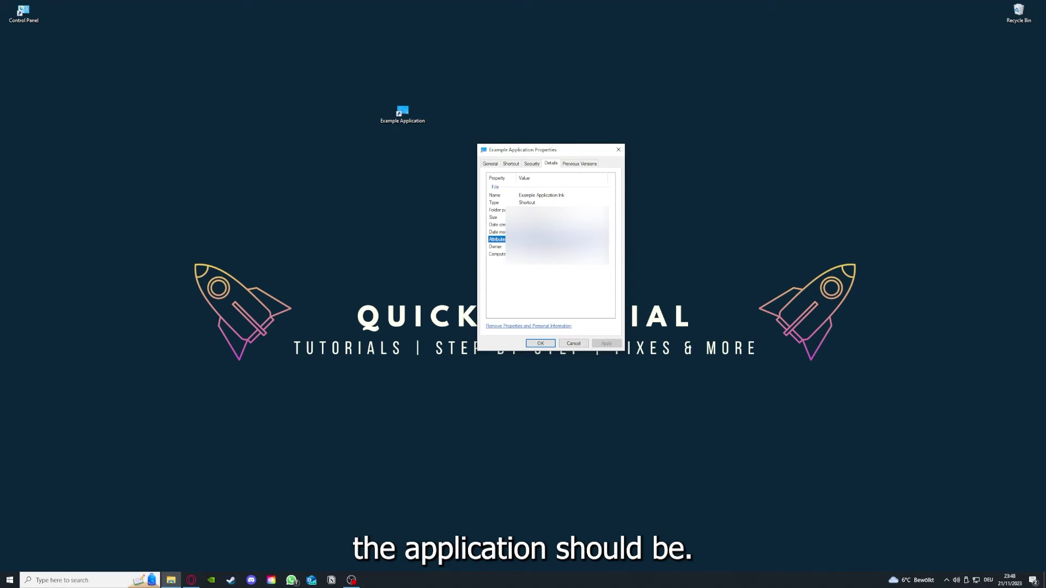
{"action": "left_click", "coordinate": [586, 167]}
{"action": "left_click", "coordinate": [510, 166]}
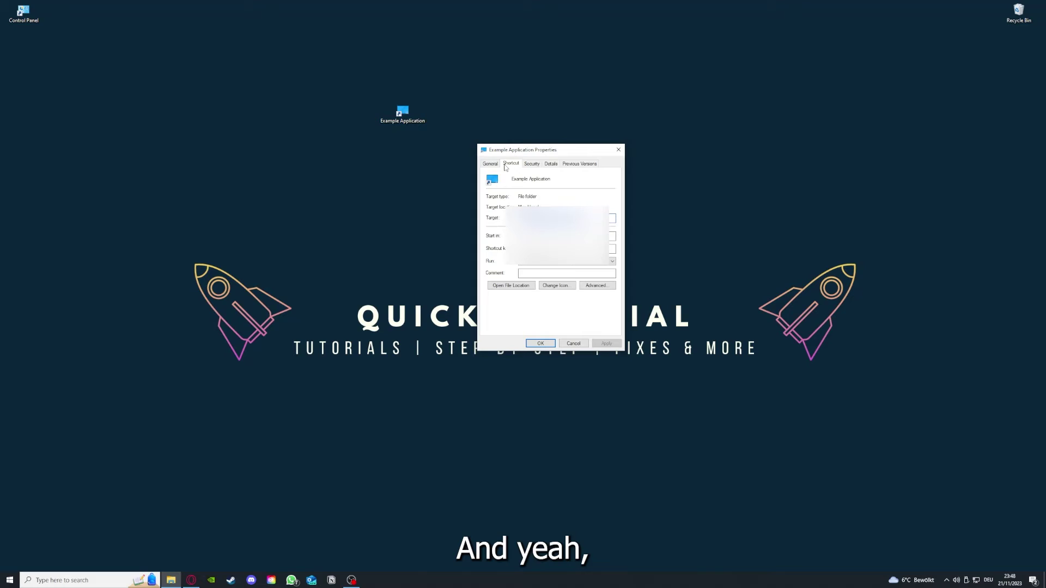
Step: Open the shortcut's file location in Explorer and move that window beside the Properties dialog
{"action": "left_click", "coordinate": [503, 287]}
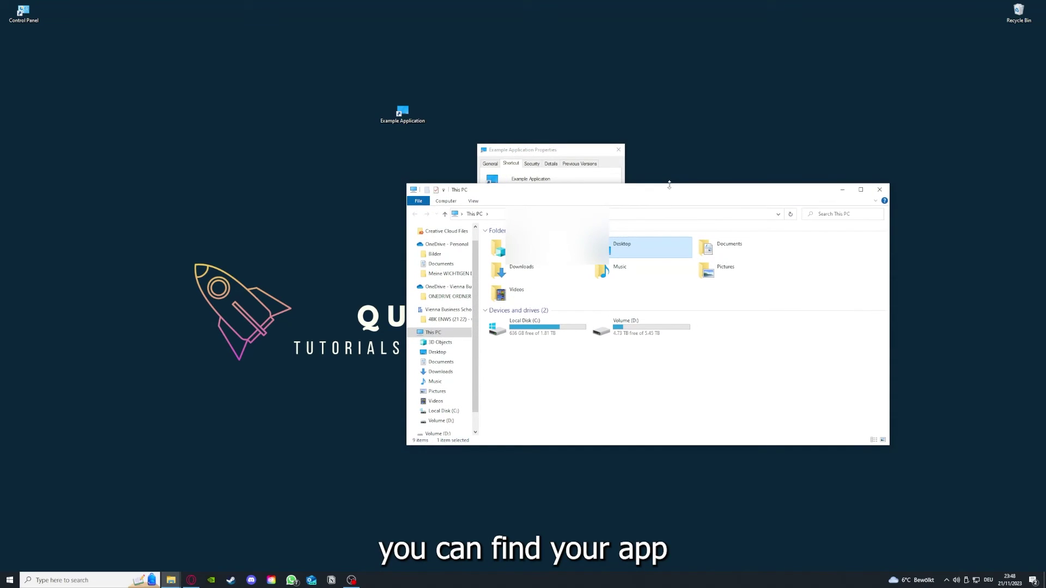
{"action": "mouse_move", "coordinate": [671, 189]}
{"action": "left_mouse_down"}
{"action": "mouse_move", "coordinate": [596, 244]}
{"action": "mouse_move", "coordinate": [553, 302]}
{"action": "left_mouse_up"}
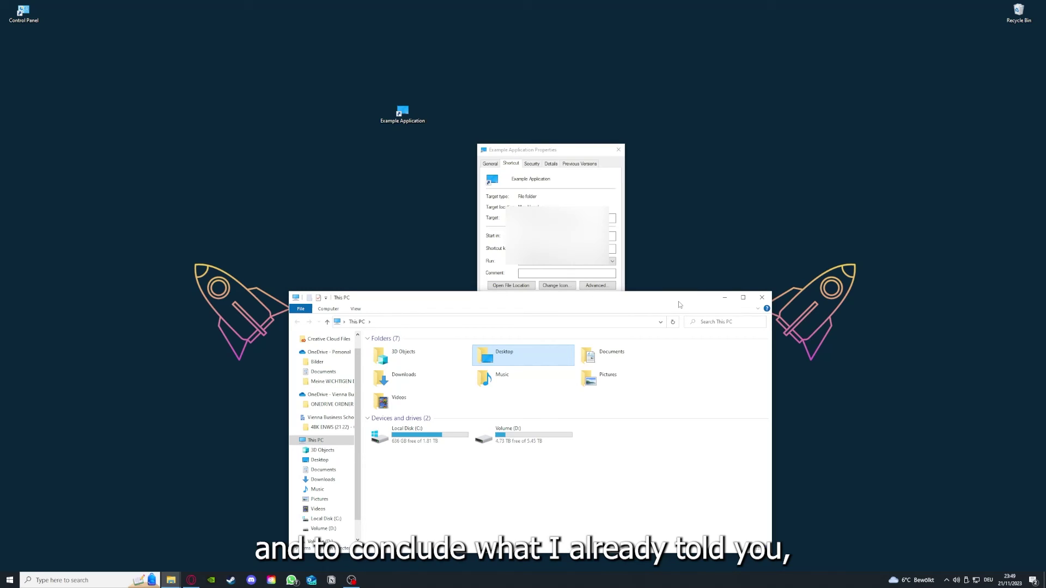
Step: Close the File Explorer window and dismiss the Properties dialog with Esc
{"action": "left_click", "coordinate": [761, 298]}
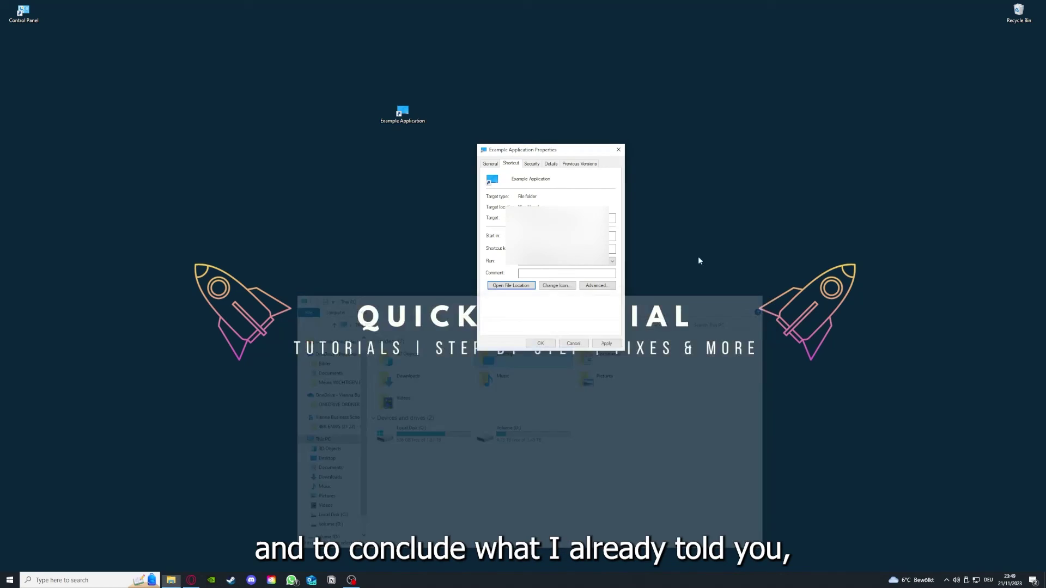
{"action": "key", "text": "Escape"}
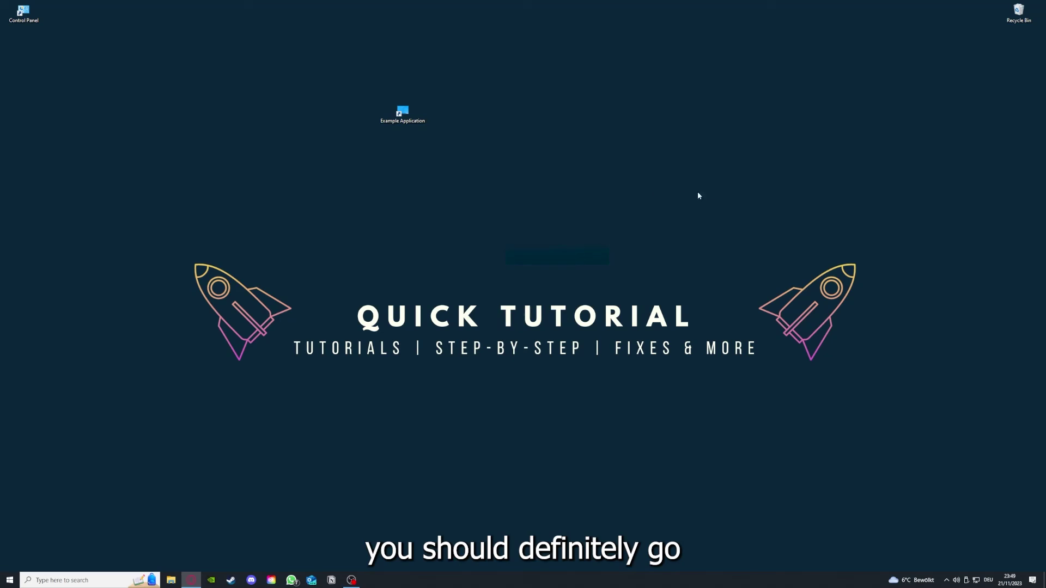